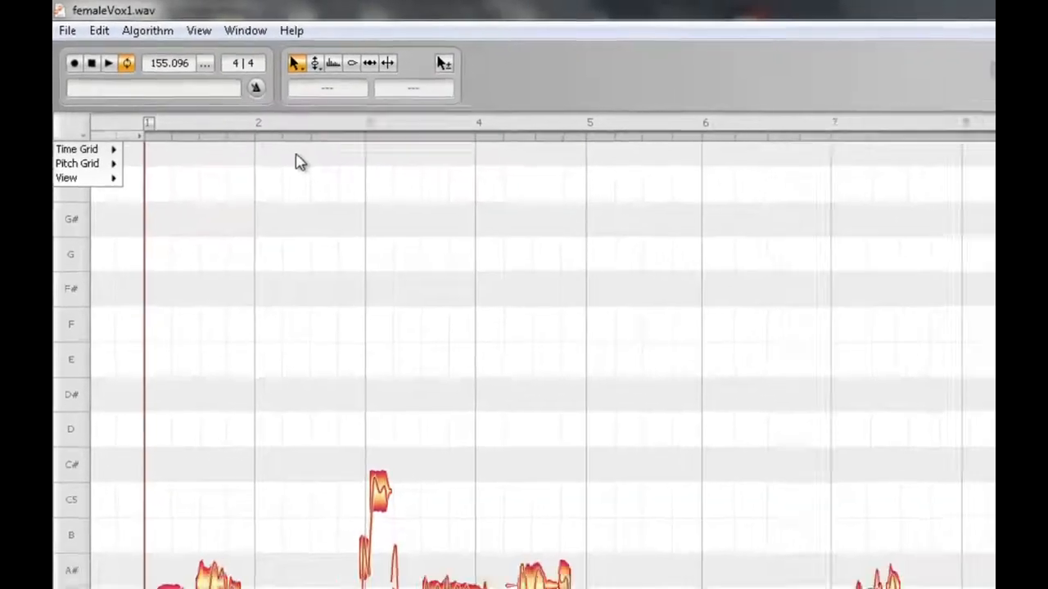
Step: Enable scale snapping on the pitch grid and select the E Major scale
left_click(333, 177)
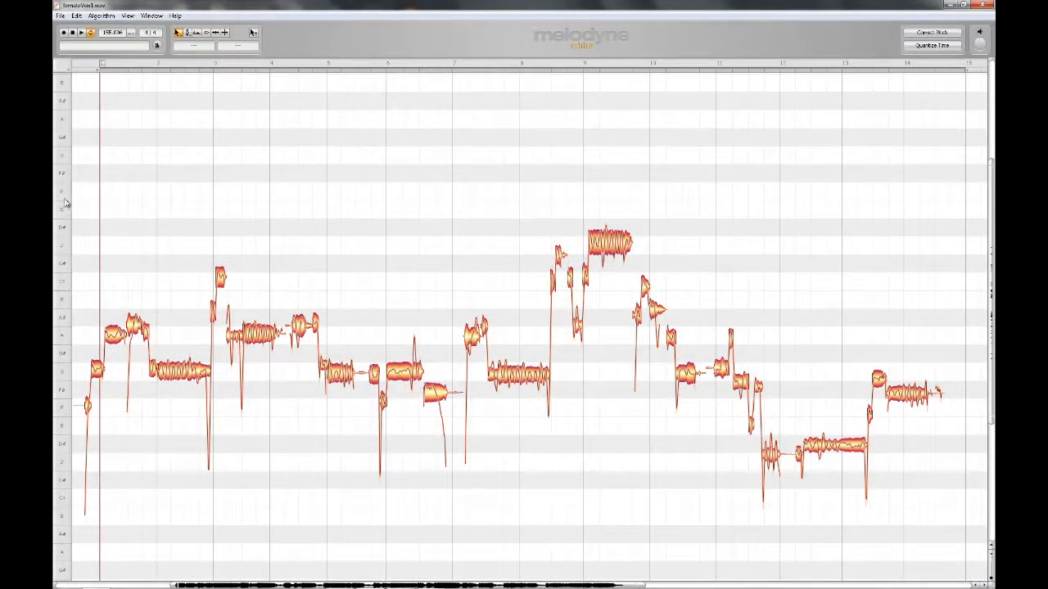
right_click(67, 194)
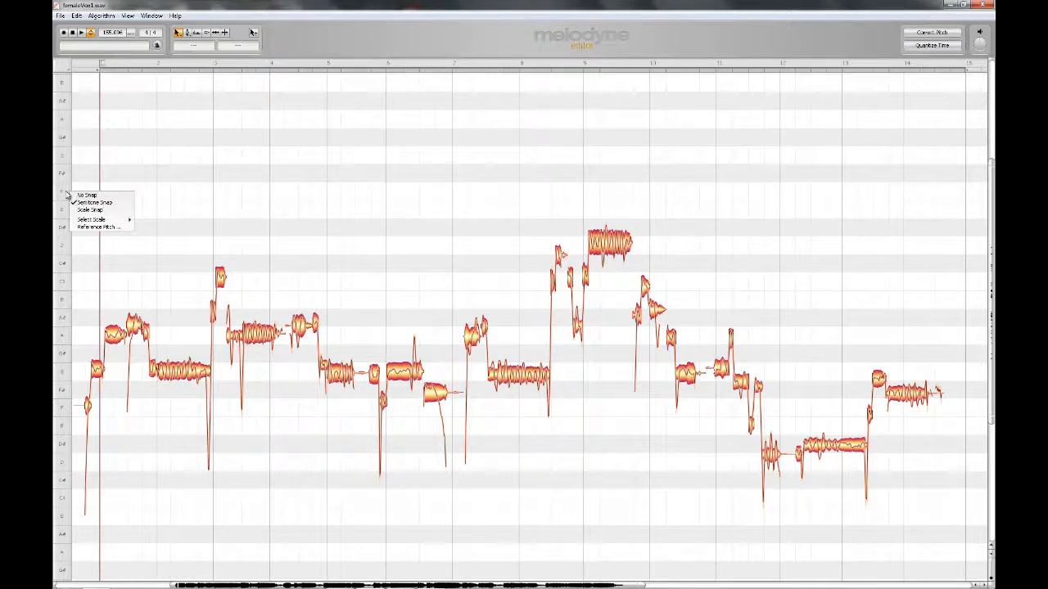
left_click(92, 211)
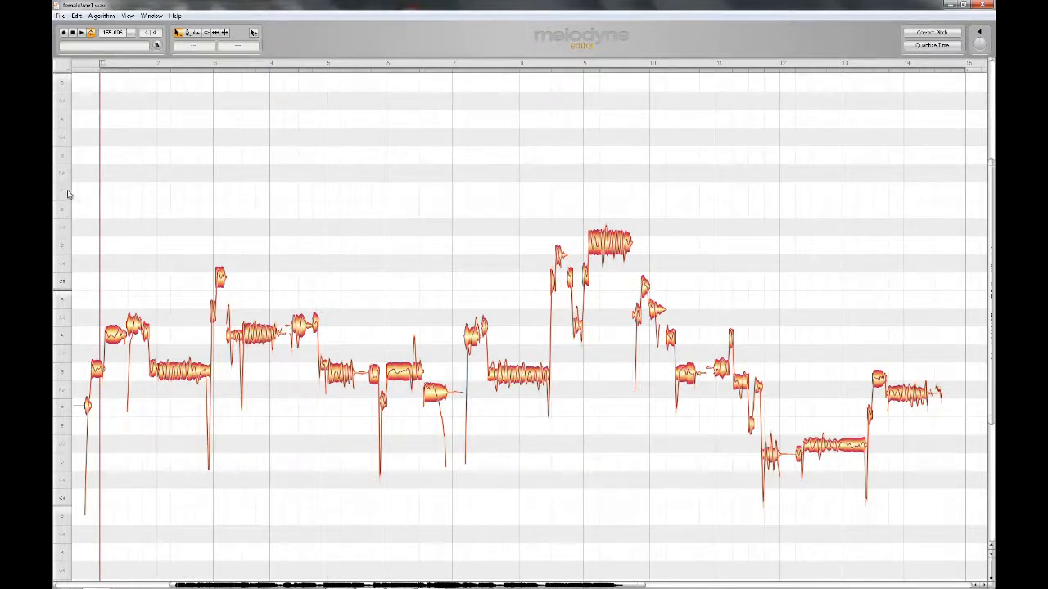
right_click(68, 194)
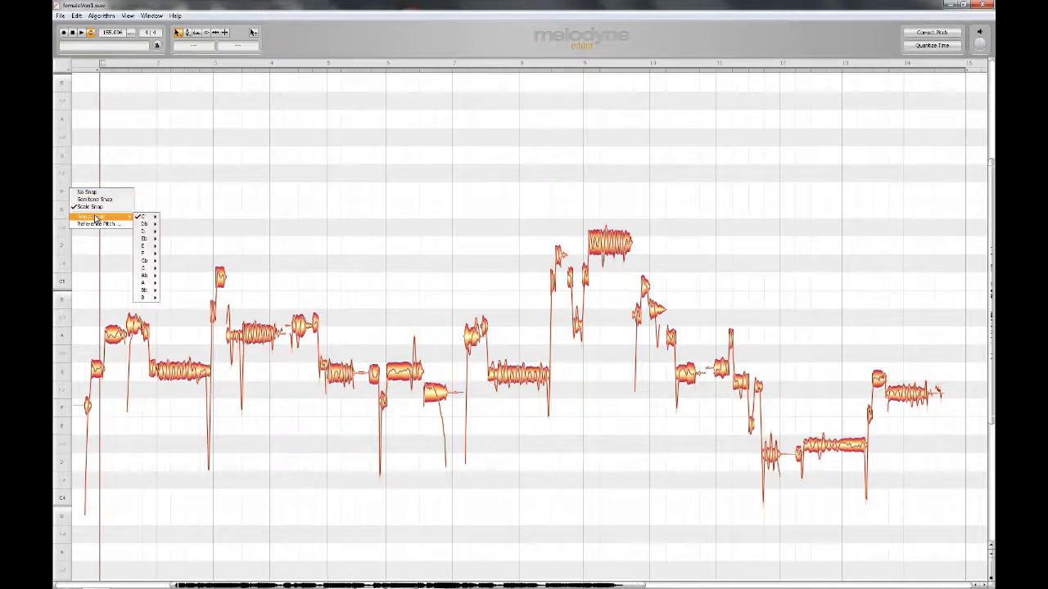
mouse_move(116, 219)
mouse_move(144, 246)
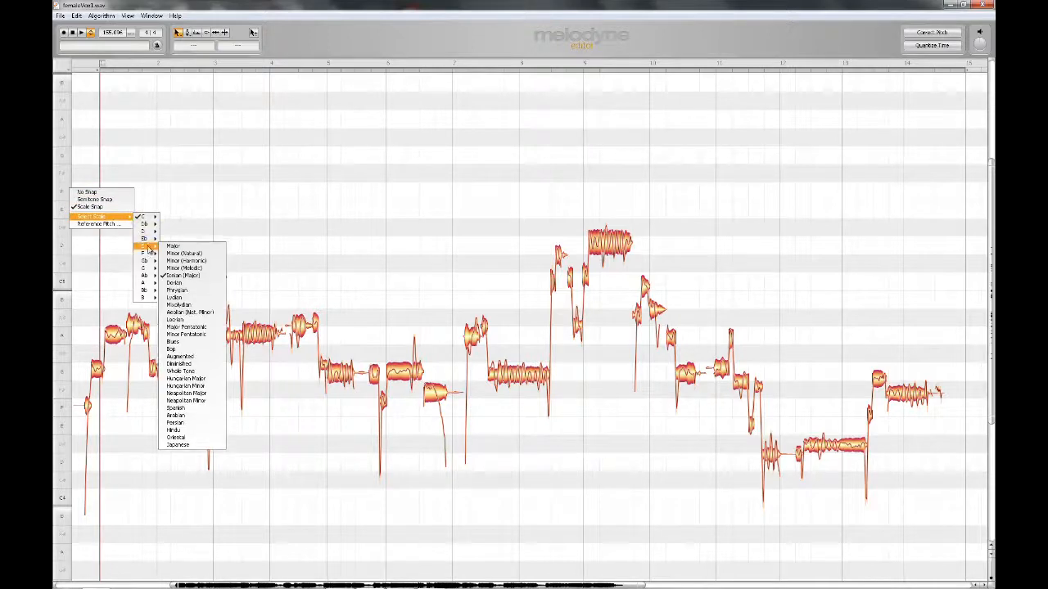
left_click(174, 248)
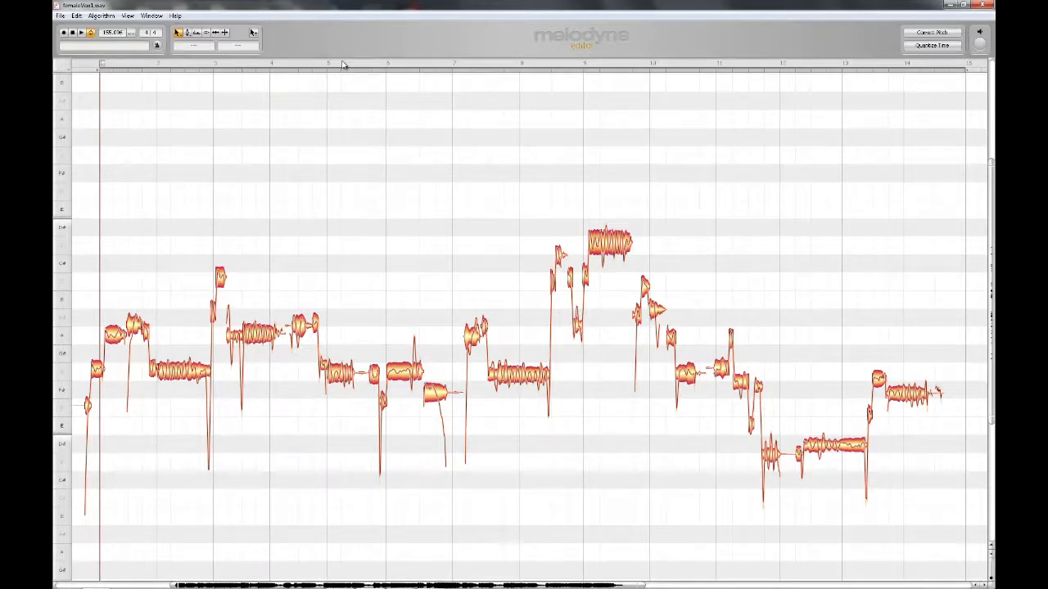
right_click(343, 65)
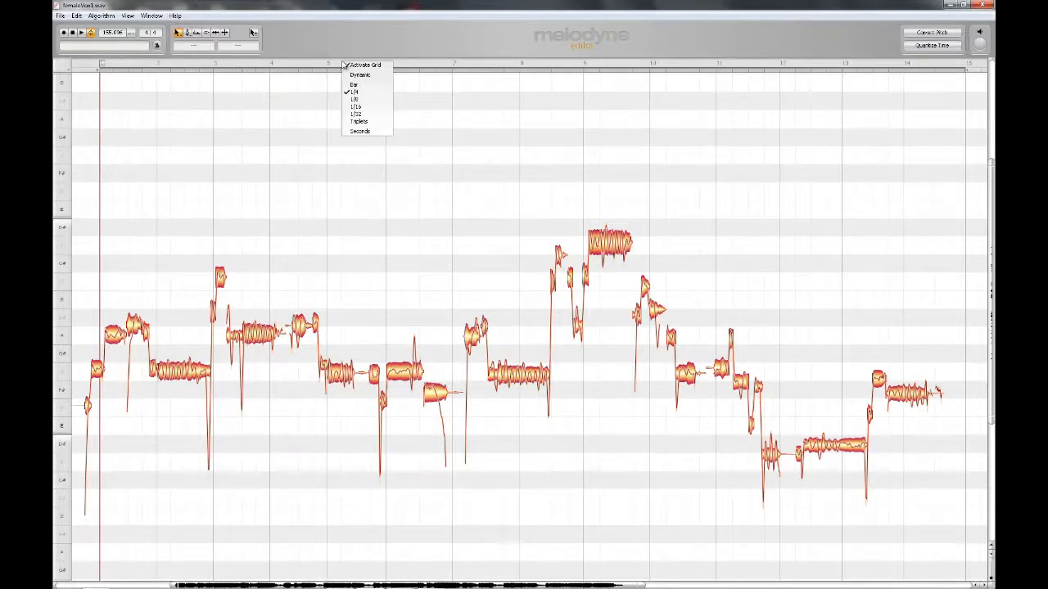
left_click(364, 132)
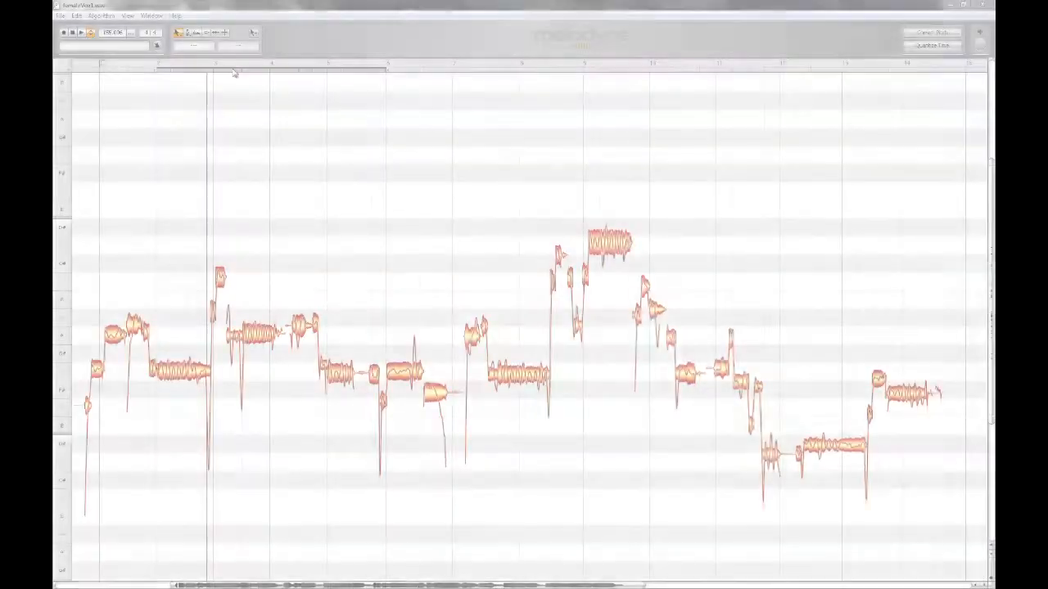
Step: Set the playback cycle range to span from bar 2 to bar 6
left_click_drag(521, 72, 329, 72)
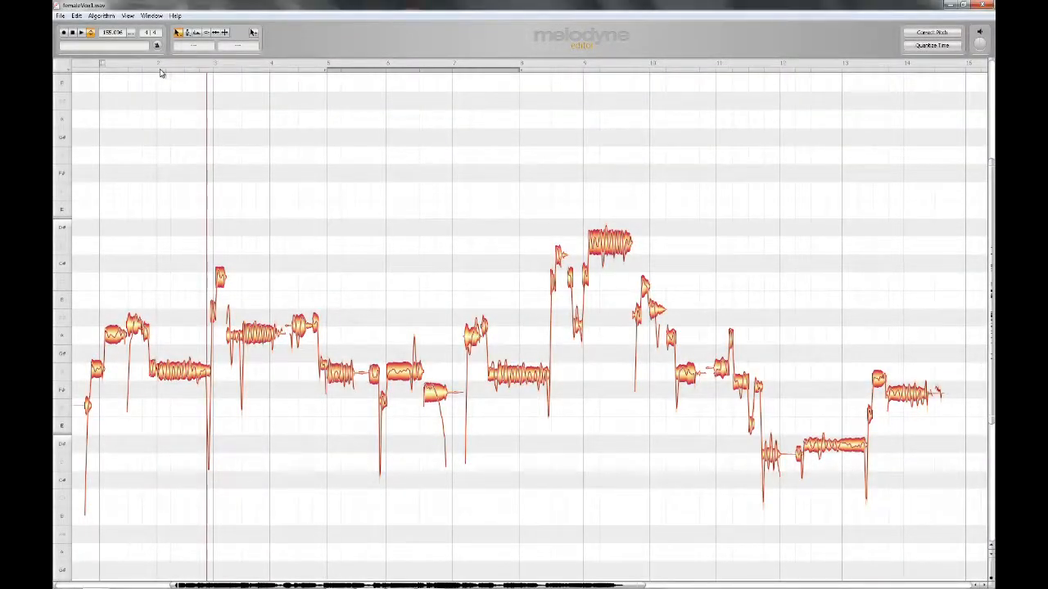
left_click_drag(156, 72, 384, 72)
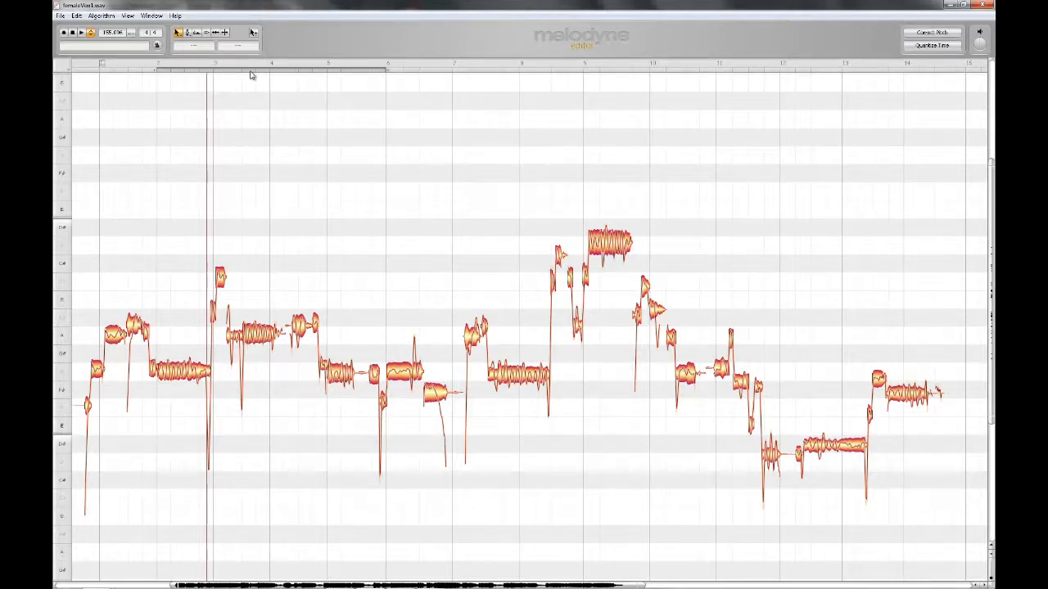
left_click(251, 72)
left_click(251, 73)
Step: Play the vocal and jump the playback position to different bars along the timeline, ending at bar 4
key("space")
left_click(235, 65)
left_click(426, 65)
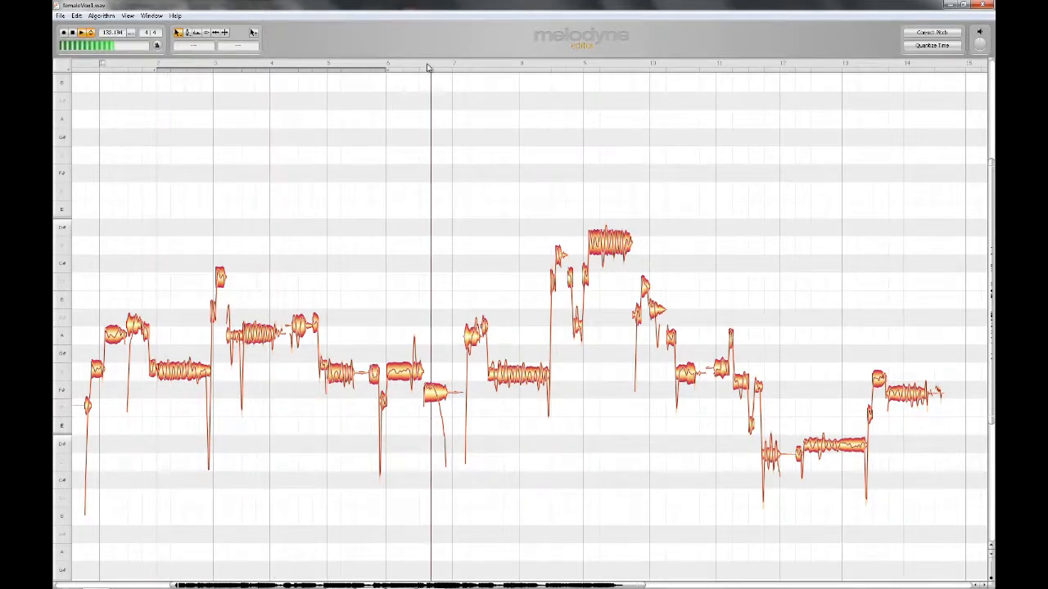
left_click(267, 66)
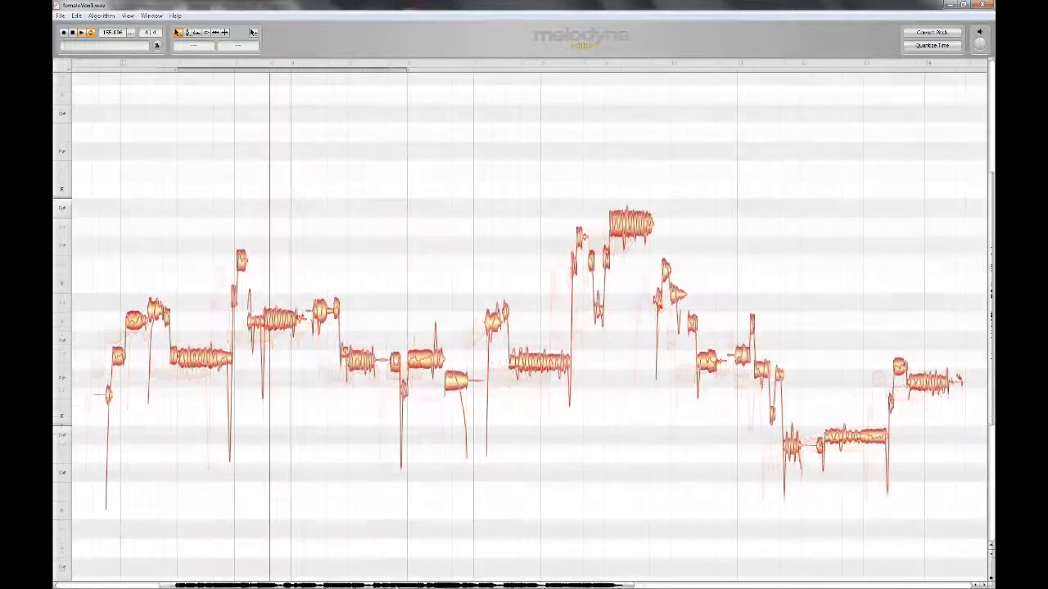
Step: Pan and zoom the note editor in time and pitch, and adjust the displayed size of the notes
scroll(532, 327, "left", 3)
left_click_drag(375, 586, 397, 587)
mouse_move(992, 328)
left_mouse_down()
mouse_move(993, 257)
mouse_move(992, 388)
mouse_move(992, 323)
left_mouse_up()
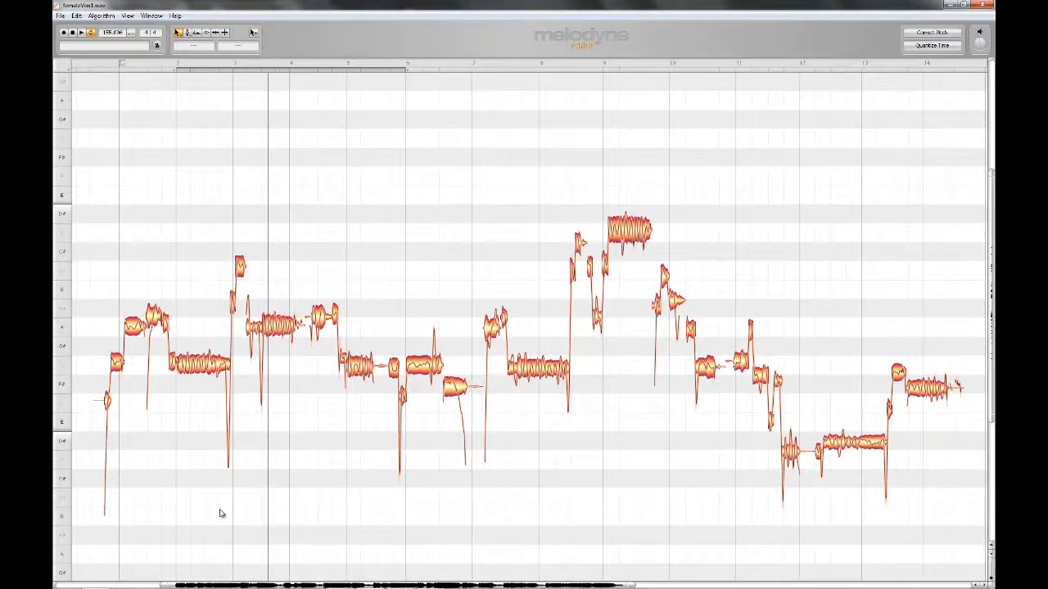
left_click_drag(629, 585, 605, 586)
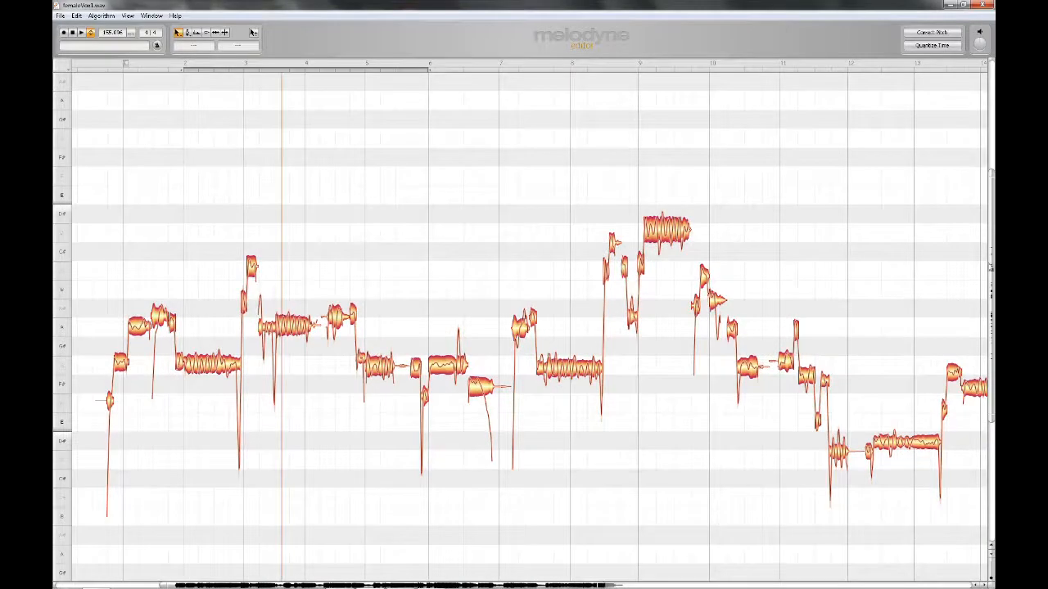
left_click_drag(990, 173, 991, 203)
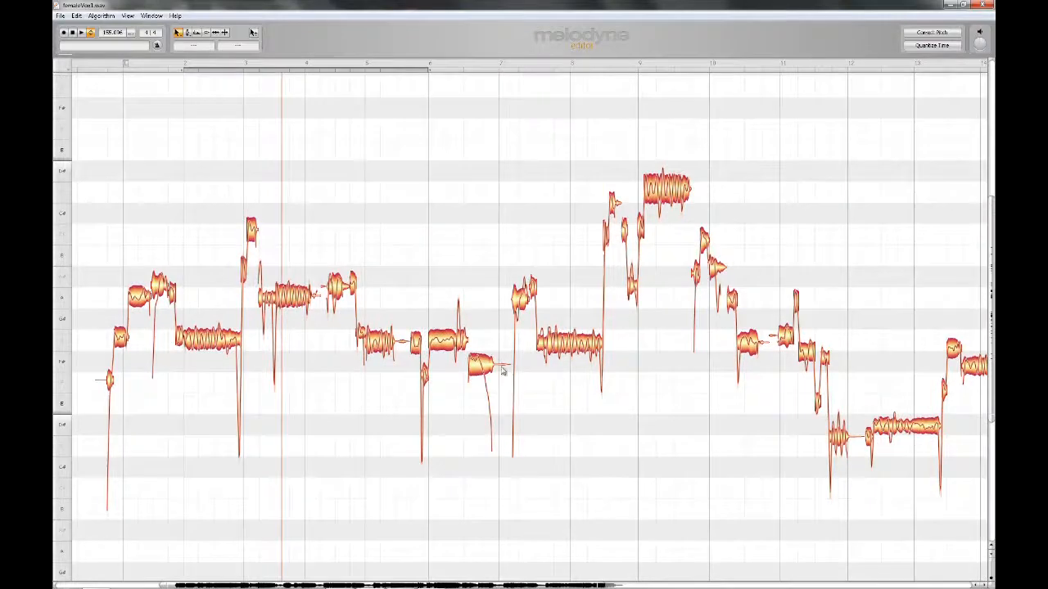
double_click(407, 586)
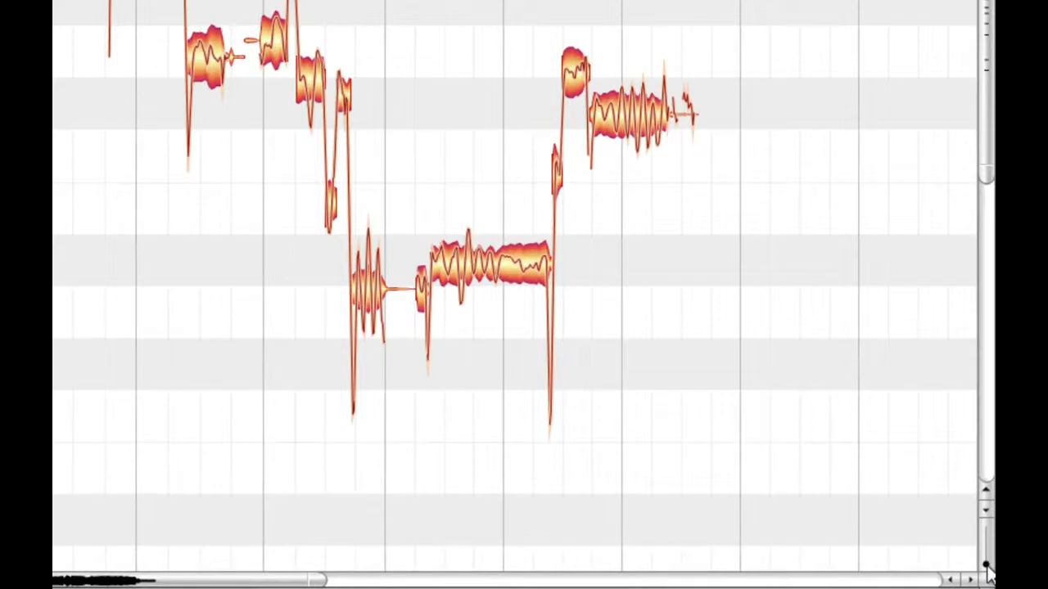
mouse_move(987, 573)
left_mouse_down()
mouse_move(987, 528)
mouse_move(986, 557)
left_mouse_up()
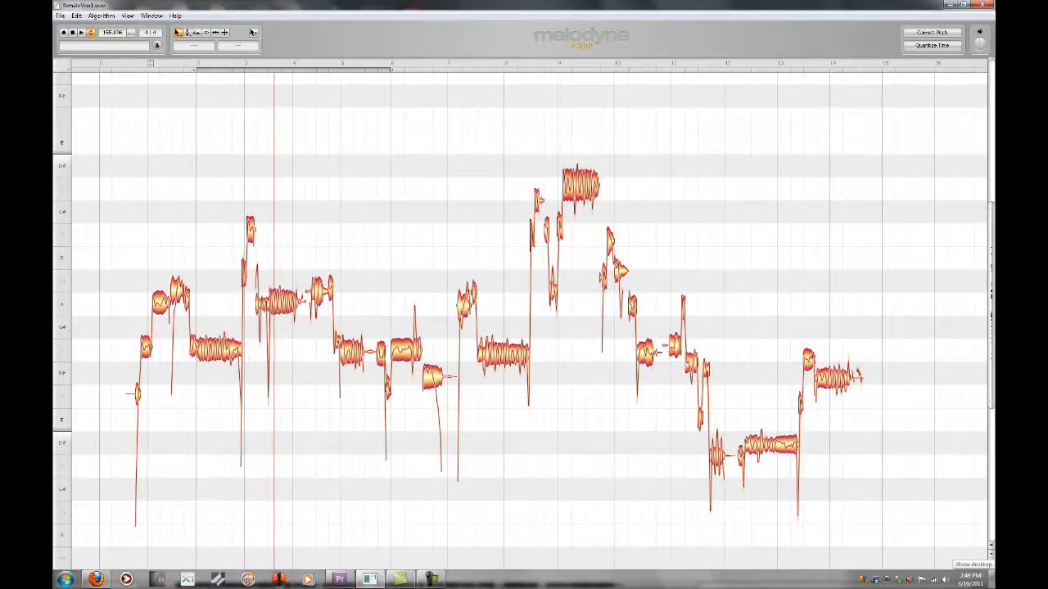
right_click(404, 228)
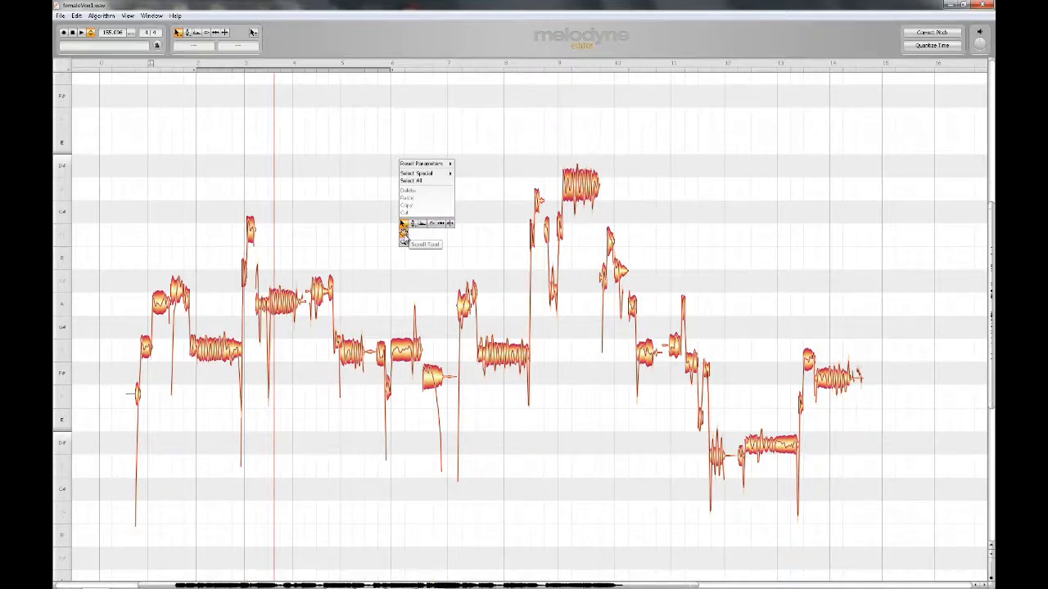
mouse_move(413, 225)
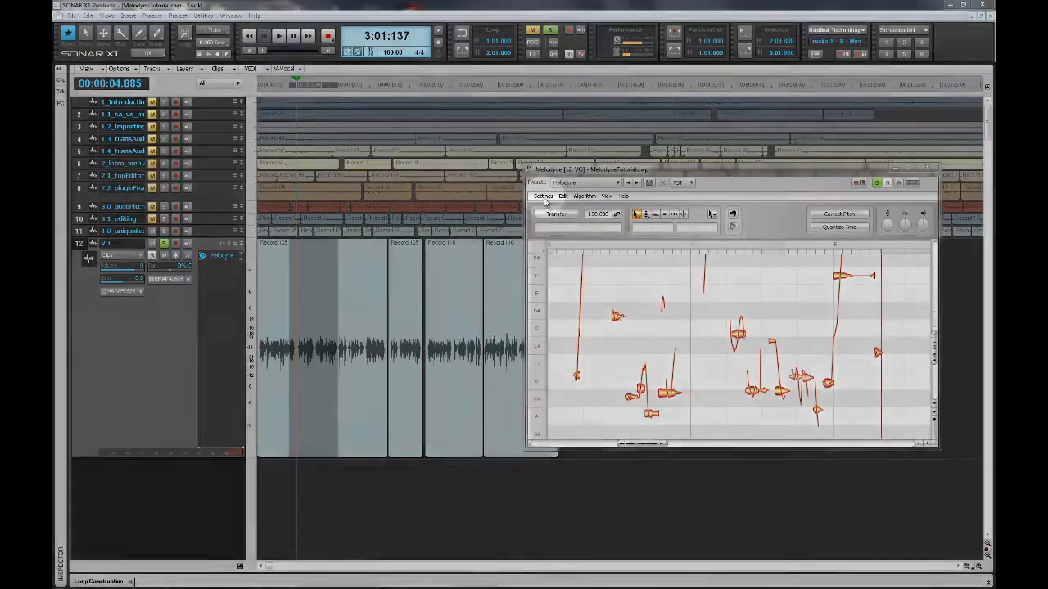
Step: Switch to the Melodyne plug-in in SONAR X1 and inspect the File Manager's storage folder setting for transfers
left_click(543, 198)
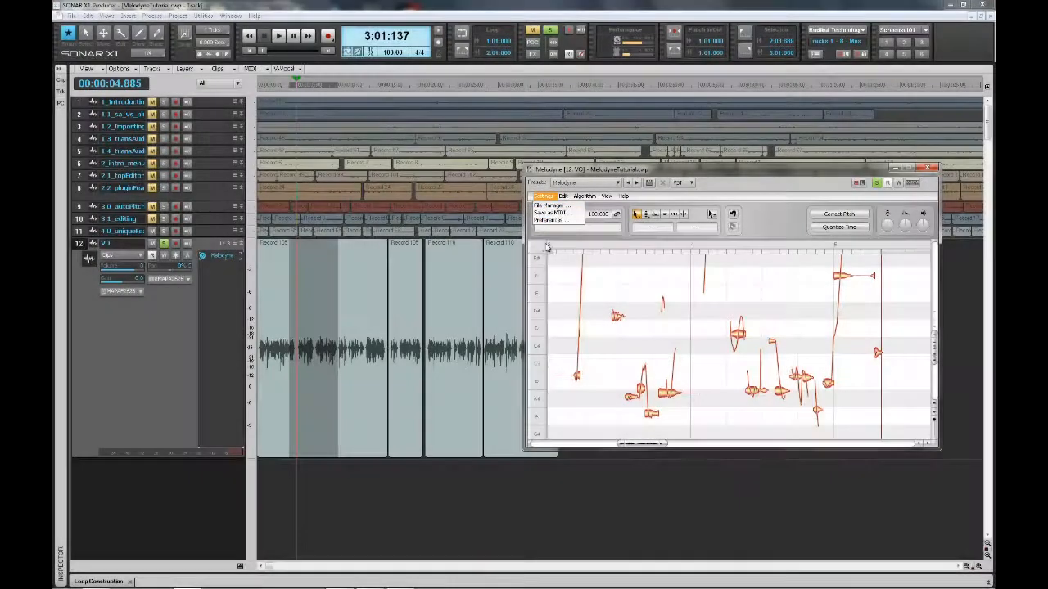
left_click(545, 198)
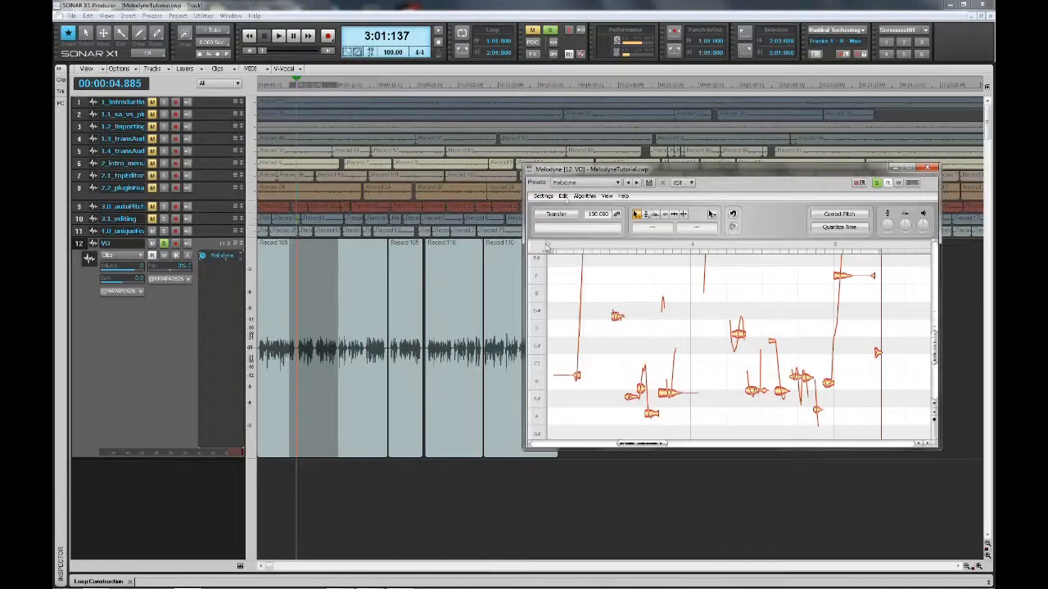
left_click(543, 198)
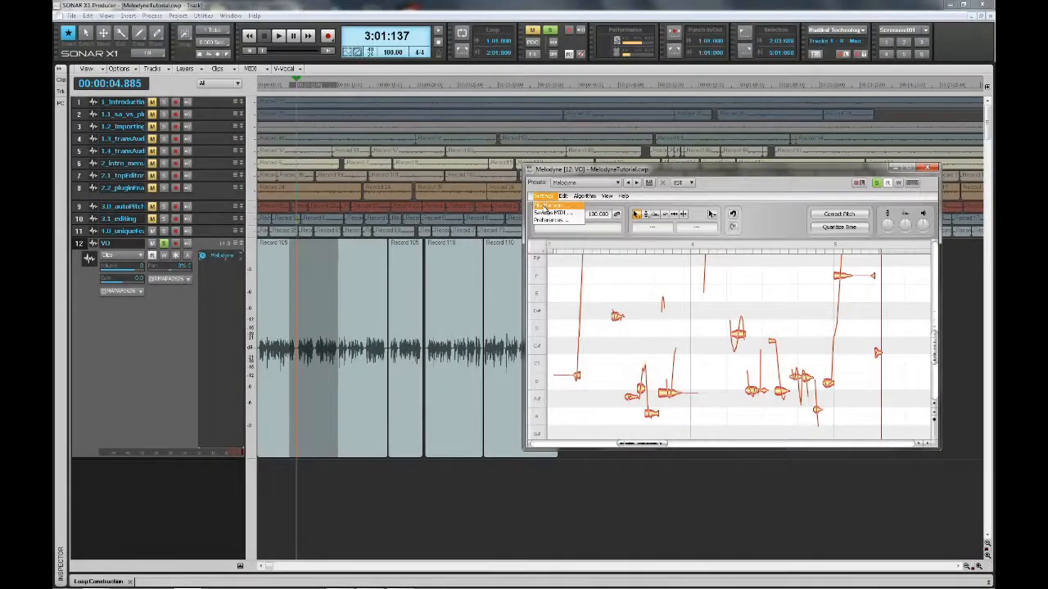
left_click(543, 206)
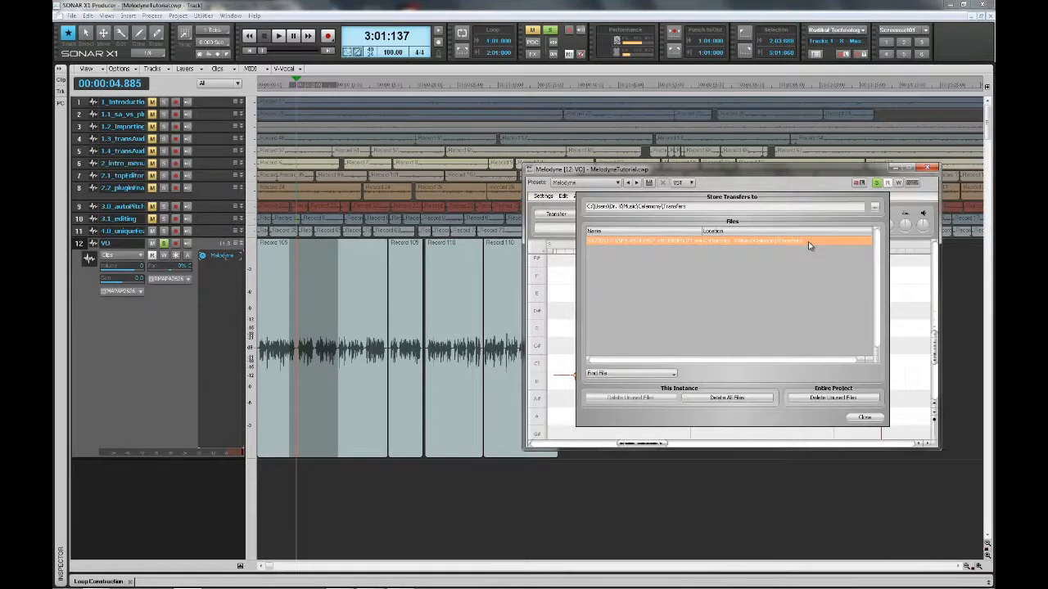
left_click(875, 208)
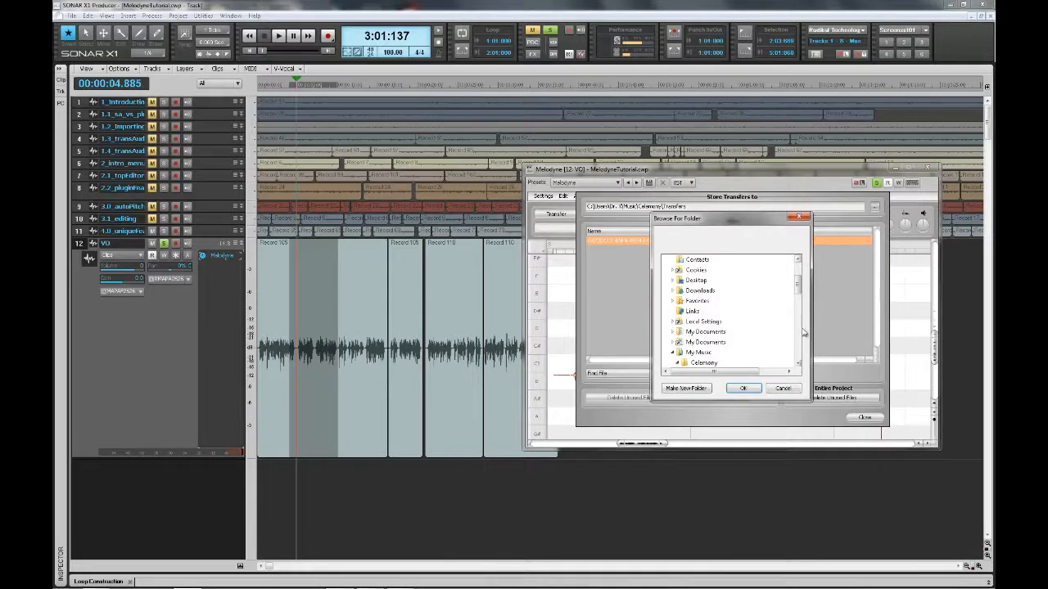
left_click(775, 389)
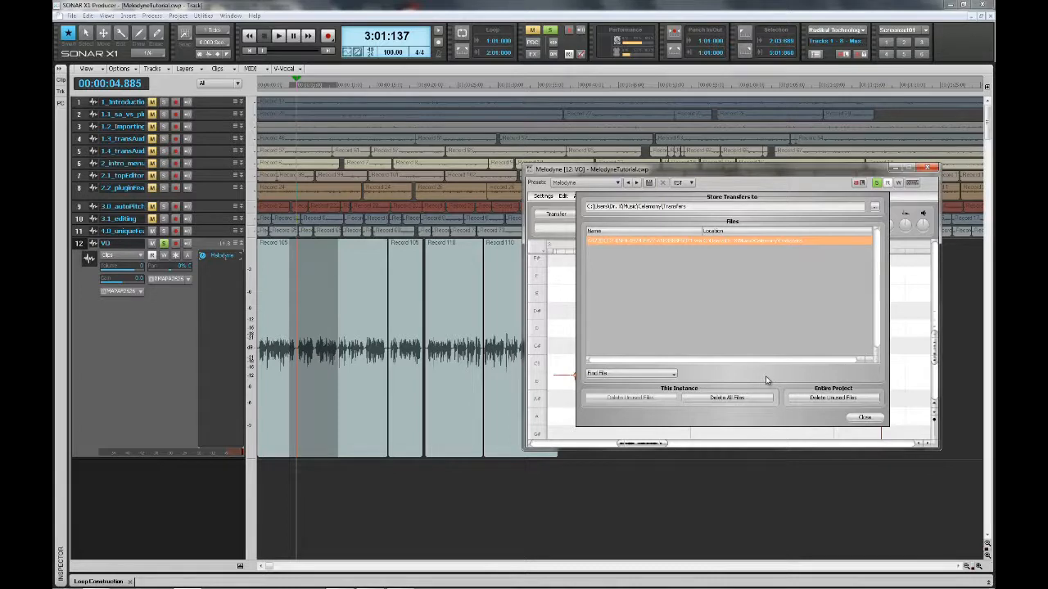
left_click(865, 418)
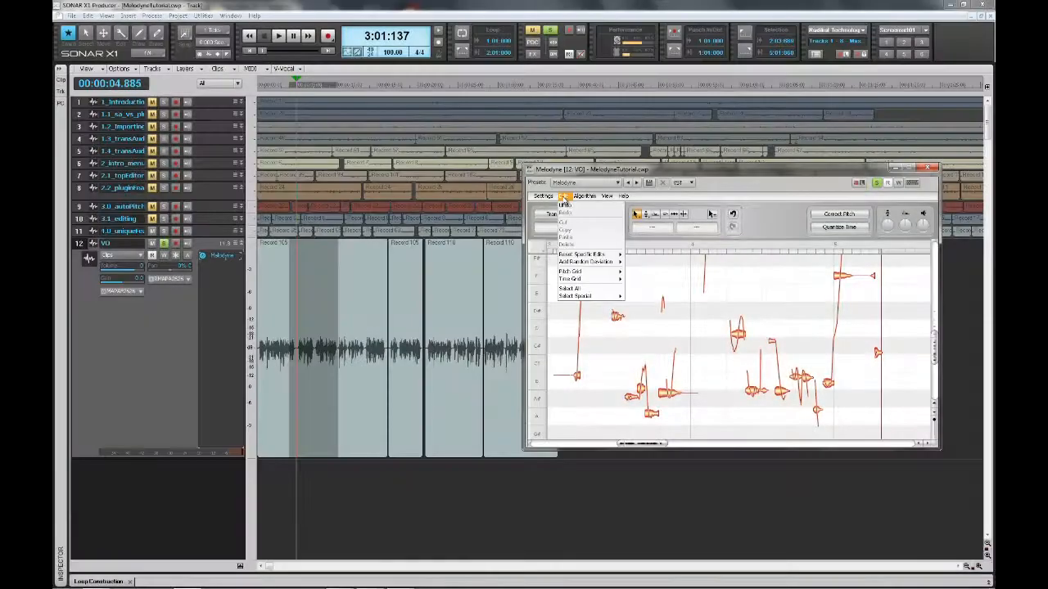
mouse_move(607, 198)
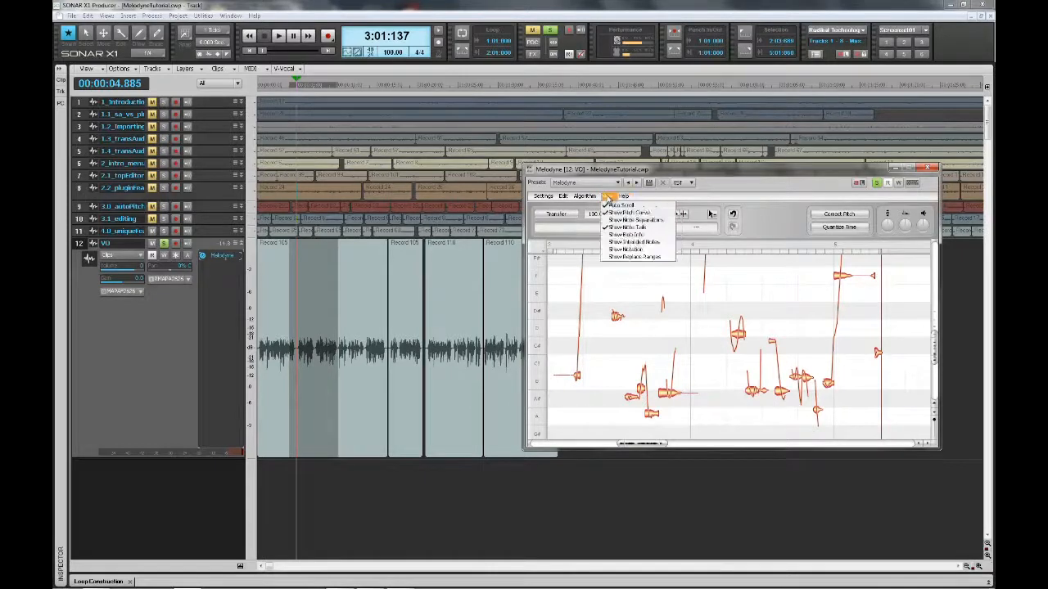
left_click(619, 259)
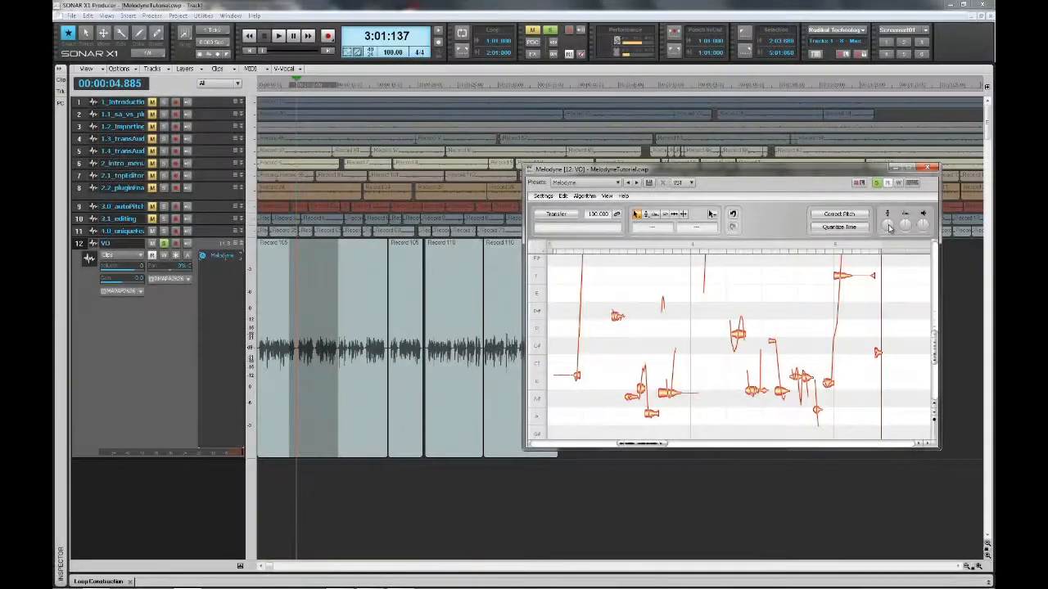
Step: Lower the plug-in's overall pitch and raise its overall formant with the real-time controls
mouse_move(890, 229)
left_click_drag(887, 225, 884, 245)
left_click_drag(905, 228, 905, 202)
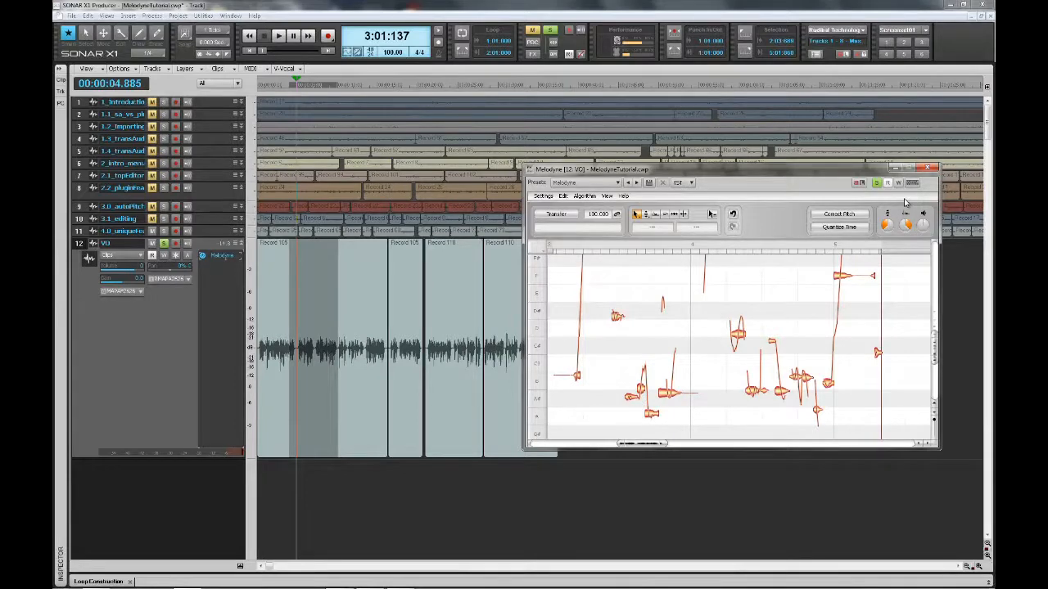